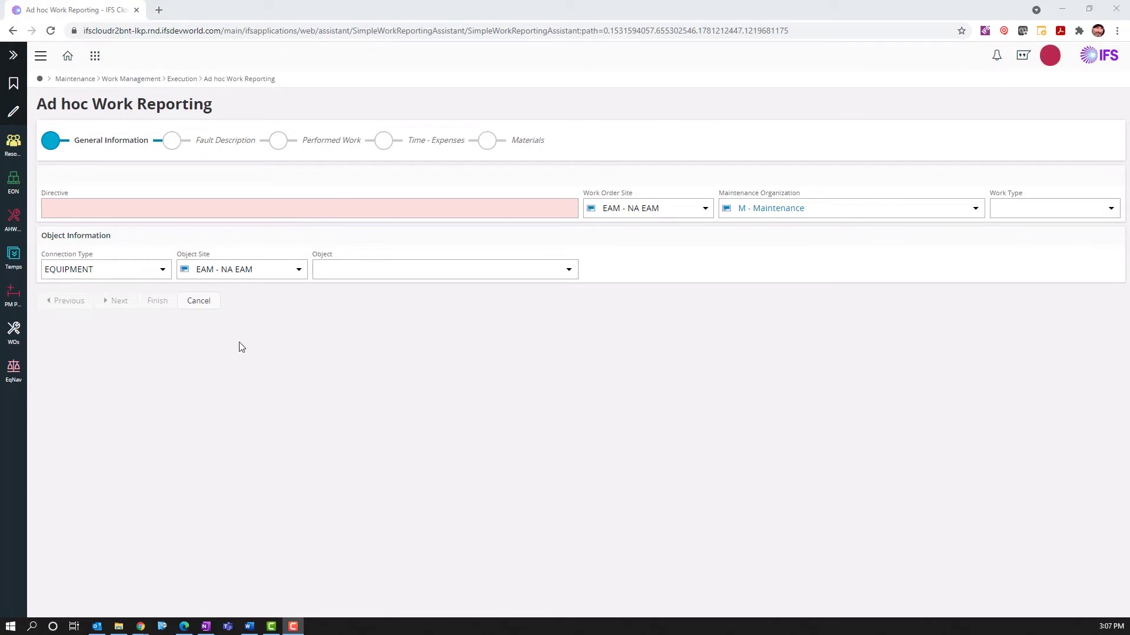
- Paste the work directive, set Work Type 12 - Corrective Maintenance and object TC-01 Mold Temperature Controller
{"action": "left_click", "coordinate": [157, 208]}
{"action": "type", "text": "Repair as required"}
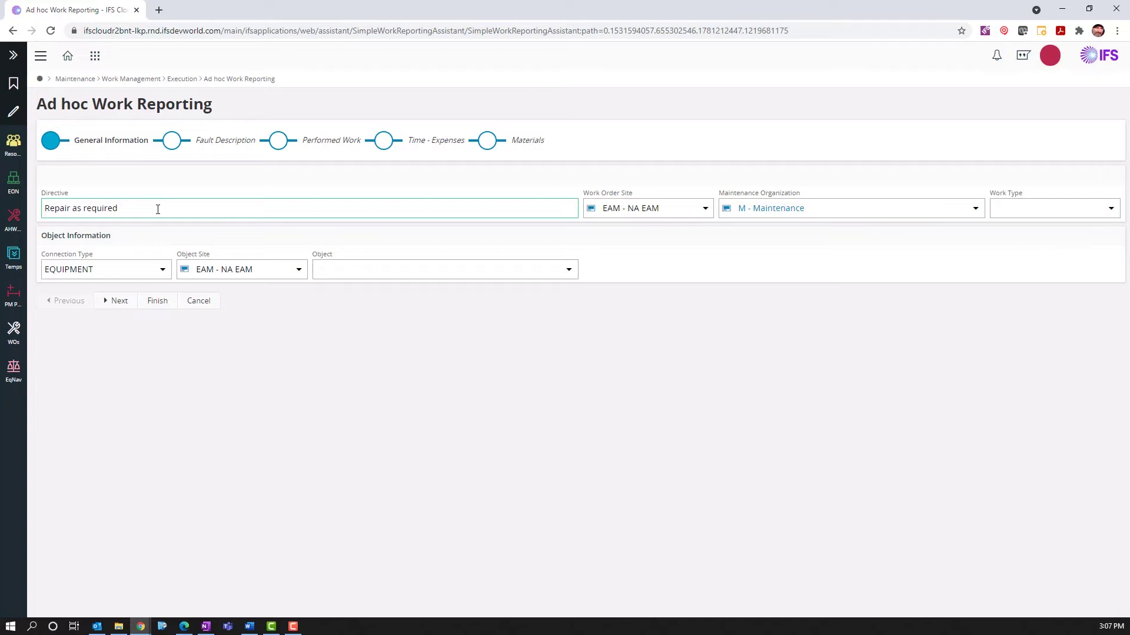
{"action": "left_click", "coordinate": [1005, 206]}
{"action": "type", "text": "12"}
{"action": "left_click", "coordinate": [1015, 268]}
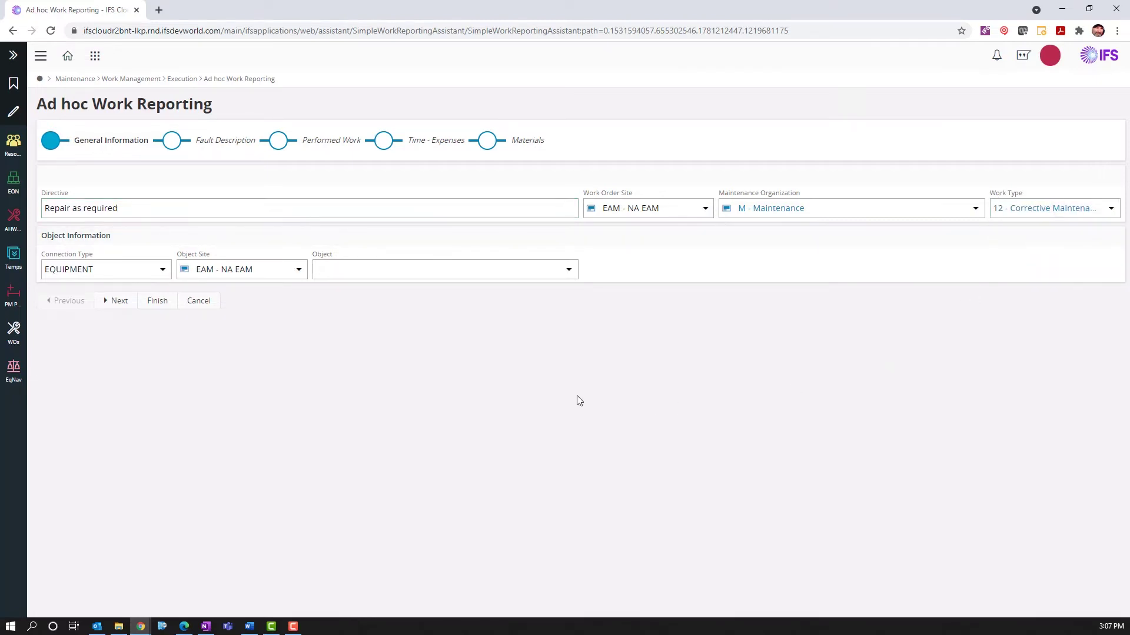
{"action": "left_click", "coordinate": [568, 269]}
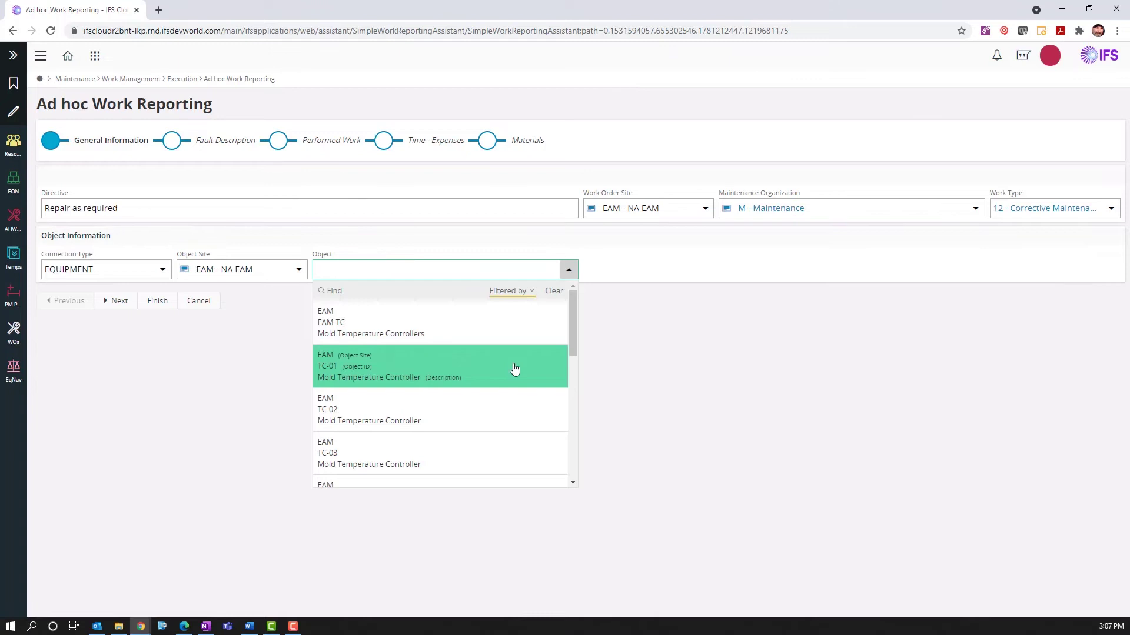
{"action": "left_click", "coordinate": [514, 369]}
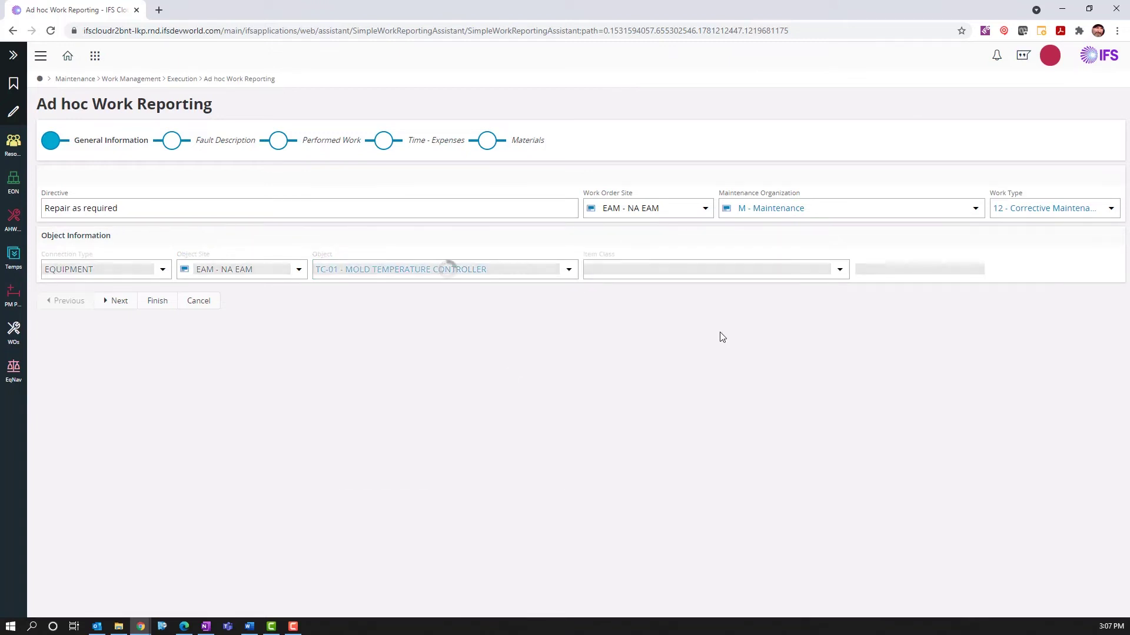
- Describe the fault as symptom 10 - Leakage, discovery 1 - By operational personnel, class 10 - Electrical, with pasted description
{"action": "left_click", "coordinate": [119, 304]}
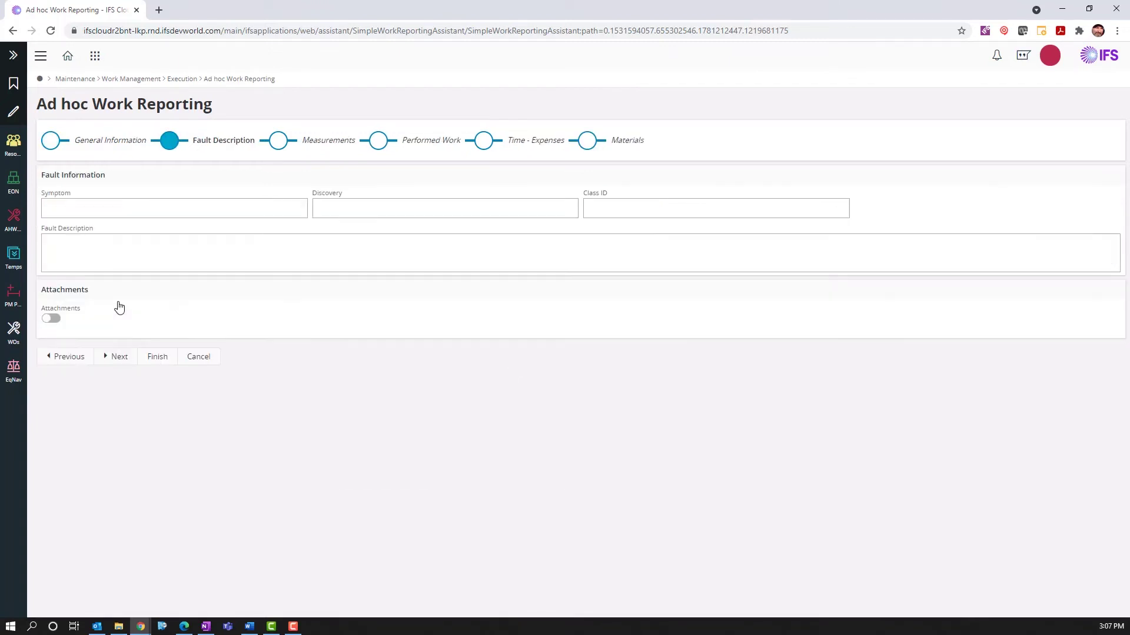
{"action": "left_click", "coordinate": [159, 217]}
{"action": "left_click", "coordinate": [272, 253]}
{"action": "left_click", "coordinate": [574, 209]}
{"action": "left_click", "coordinate": [529, 252]}
{"action": "left_click", "coordinate": [696, 215]}
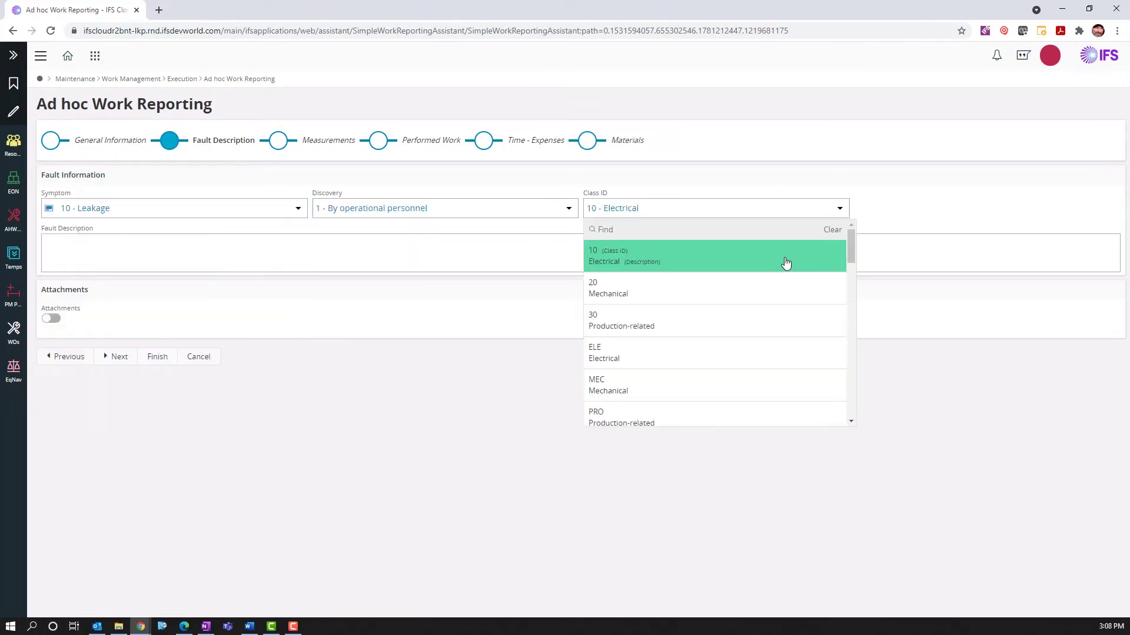
{"action": "left_click", "coordinate": [785, 259]}
{"action": "left_click", "coordinate": [239, 255]}
{"action": "type", "text": "Low pressure alarm and water leaking"}
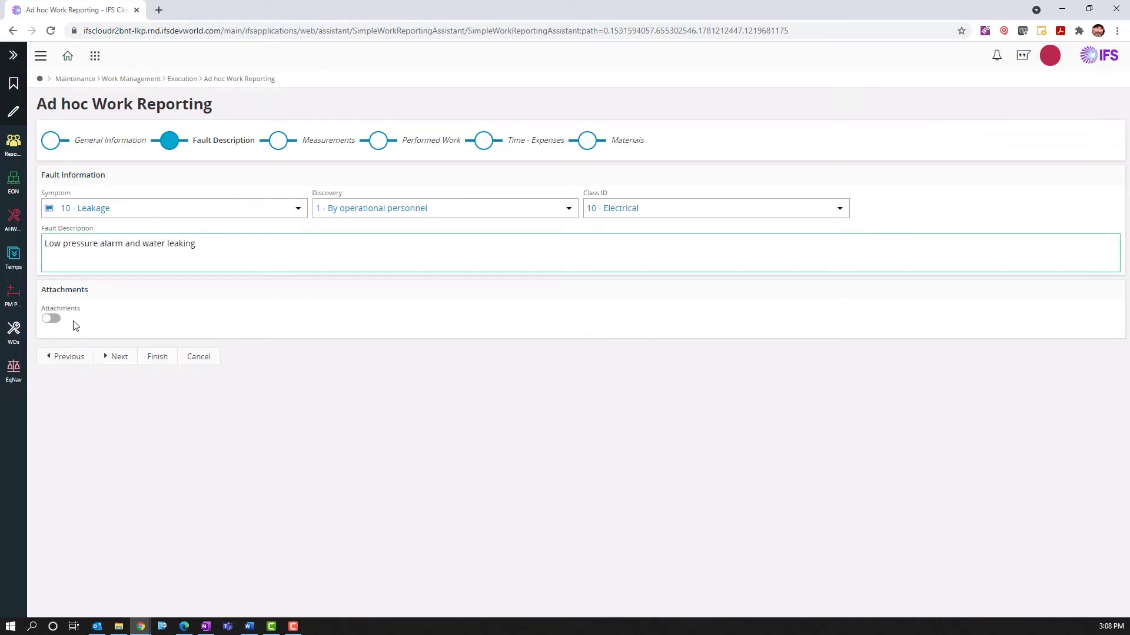
- Record an Hour Meter measurement reading of 598
{"action": "left_click", "coordinate": [100, 361]}
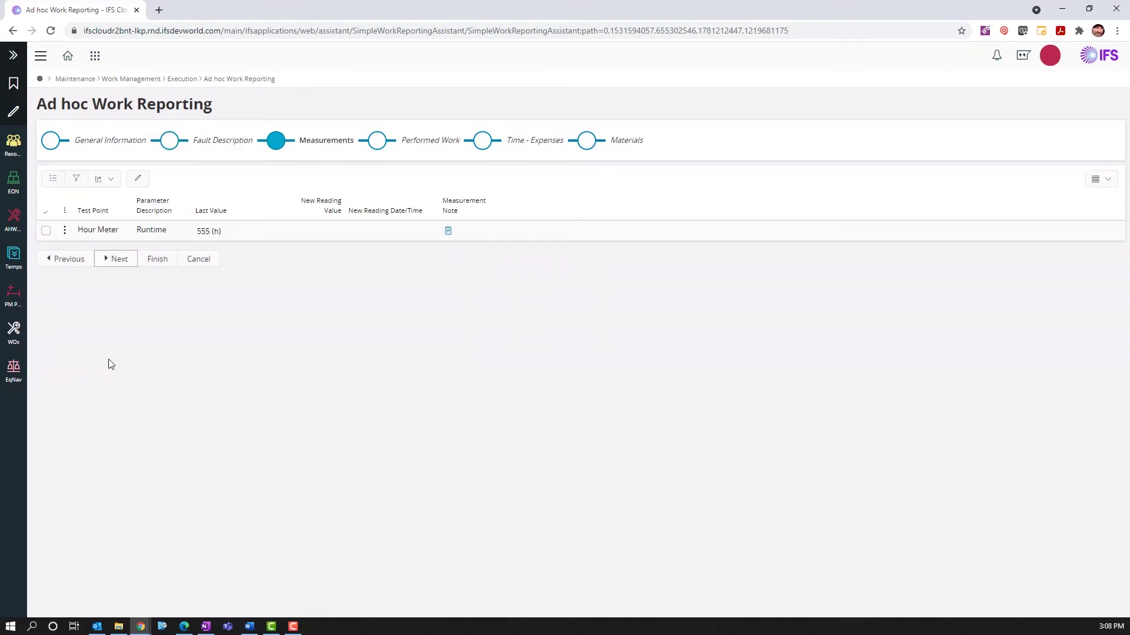
{"action": "left_click", "coordinate": [138, 179]}
{"action": "type", "text": "598"}
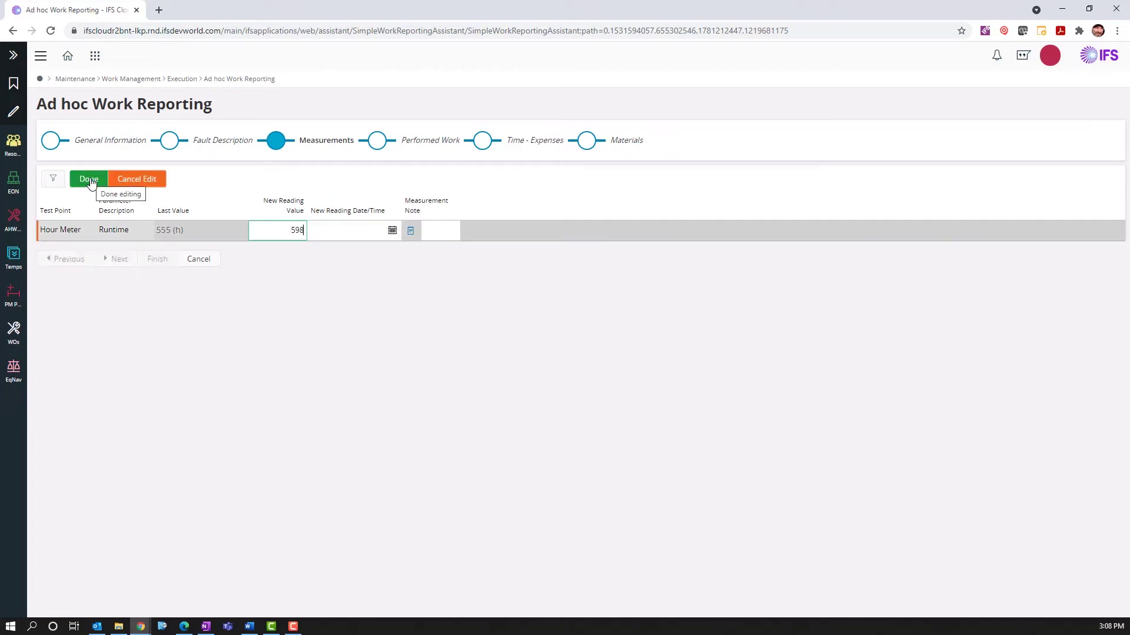
{"action": "left_click", "coordinate": [90, 179]}
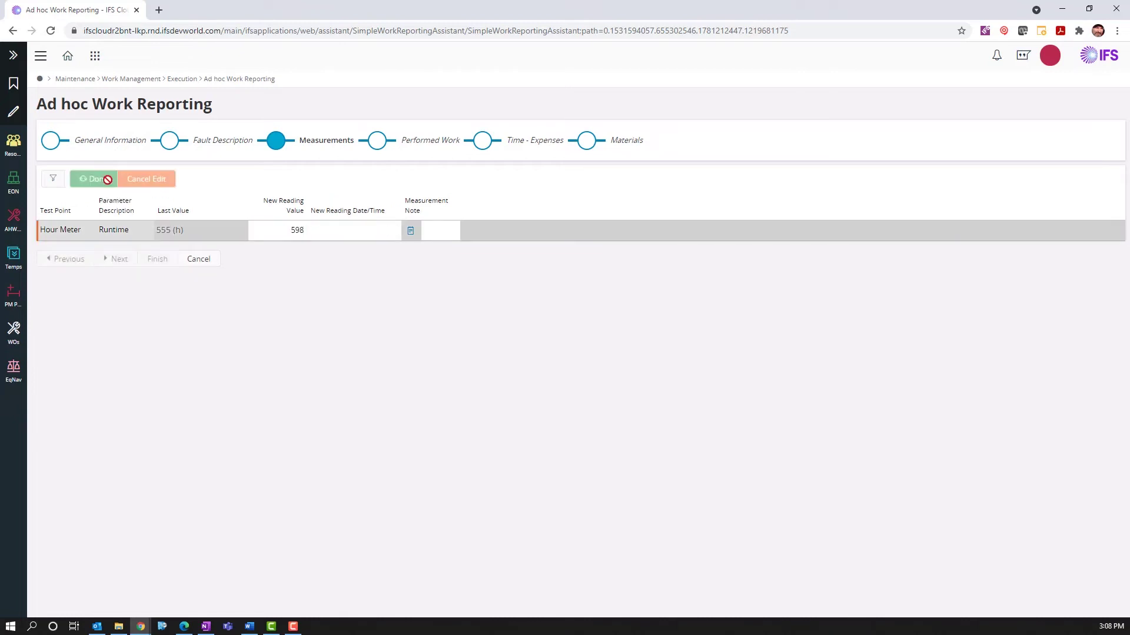
- Set the performed action to 1 - Changed/Replaced and fault type to 410 - Normal wear
{"action": "left_click", "coordinate": [121, 261]}
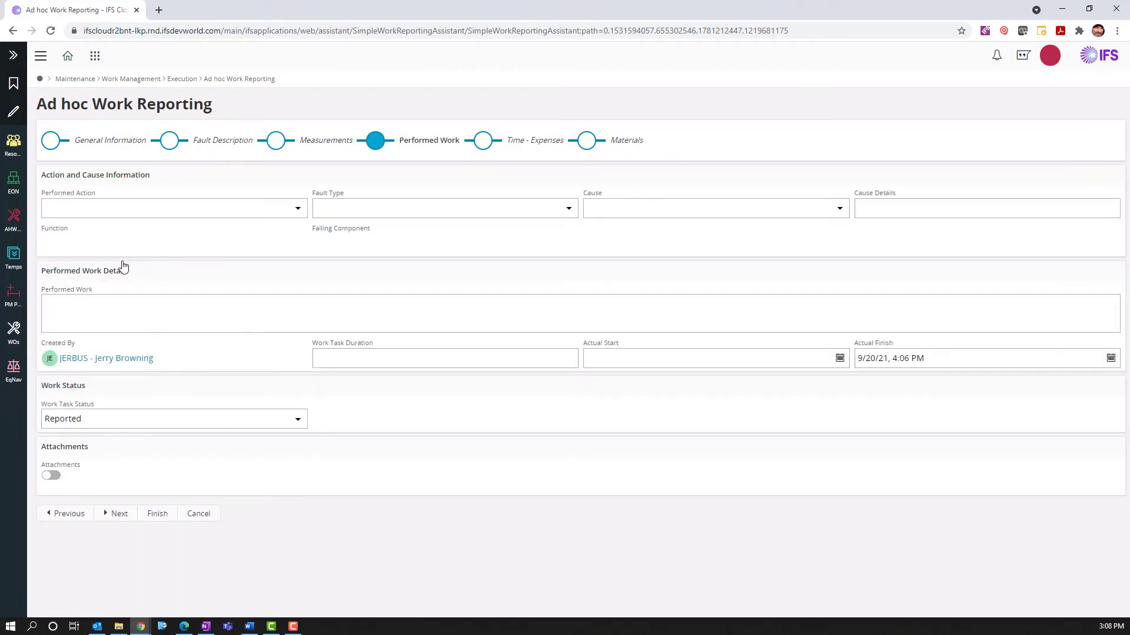
{"action": "left_click", "coordinate": [298, 210]}
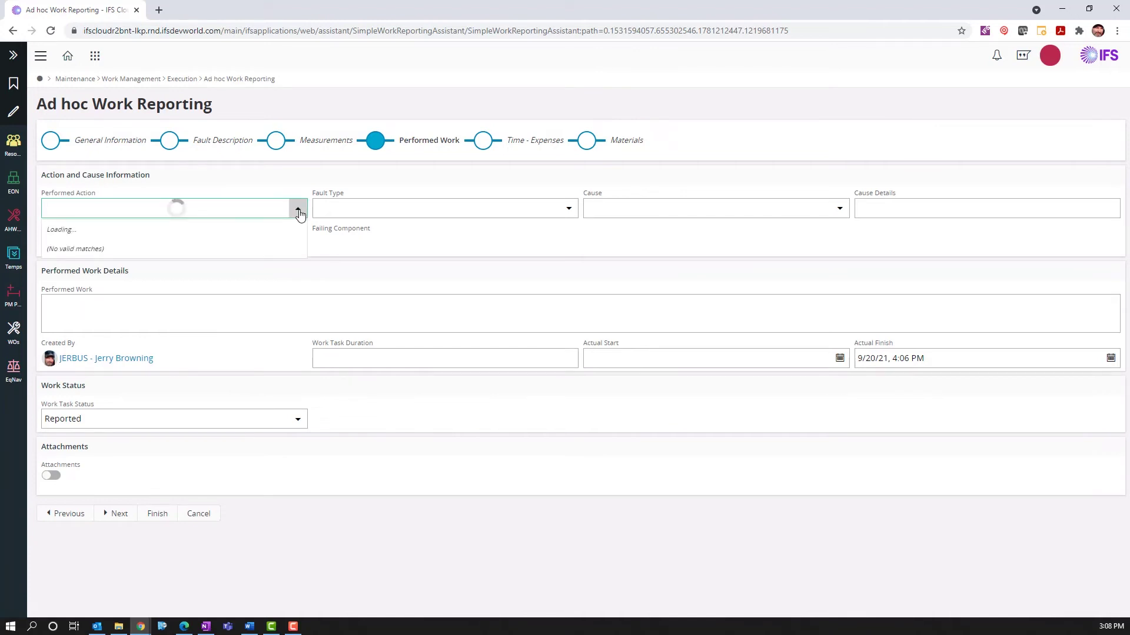
{"action": "left_click", "coordinate": [276, 259]}
{"action": "left_click", "coordinate": [568, 209]}
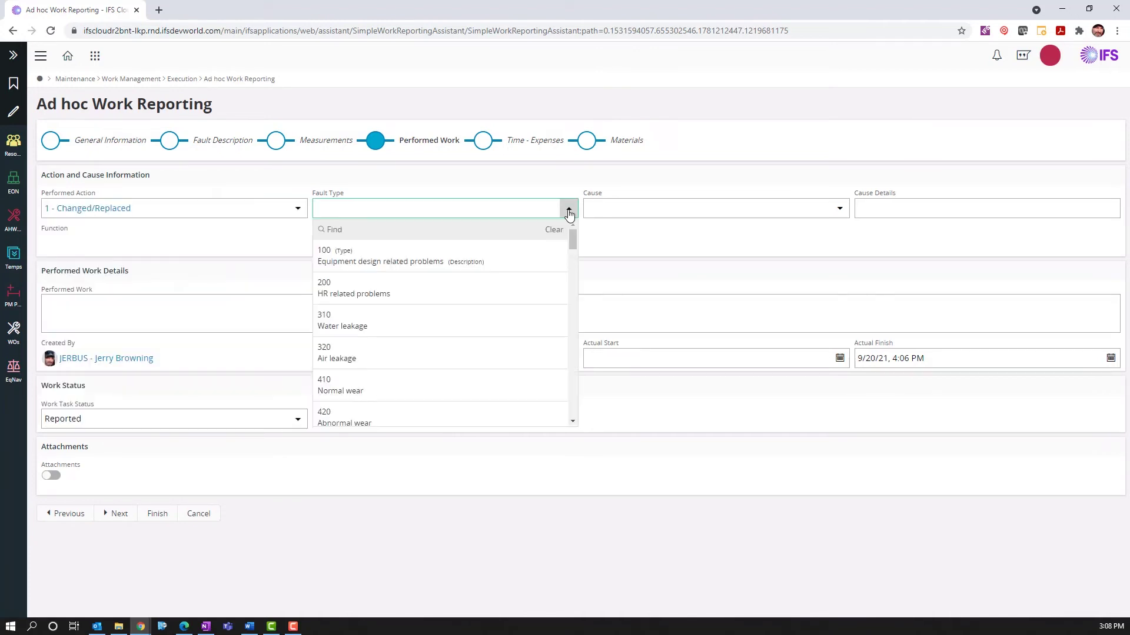
{"action": "left_click", "coordinate": [504, 381]}
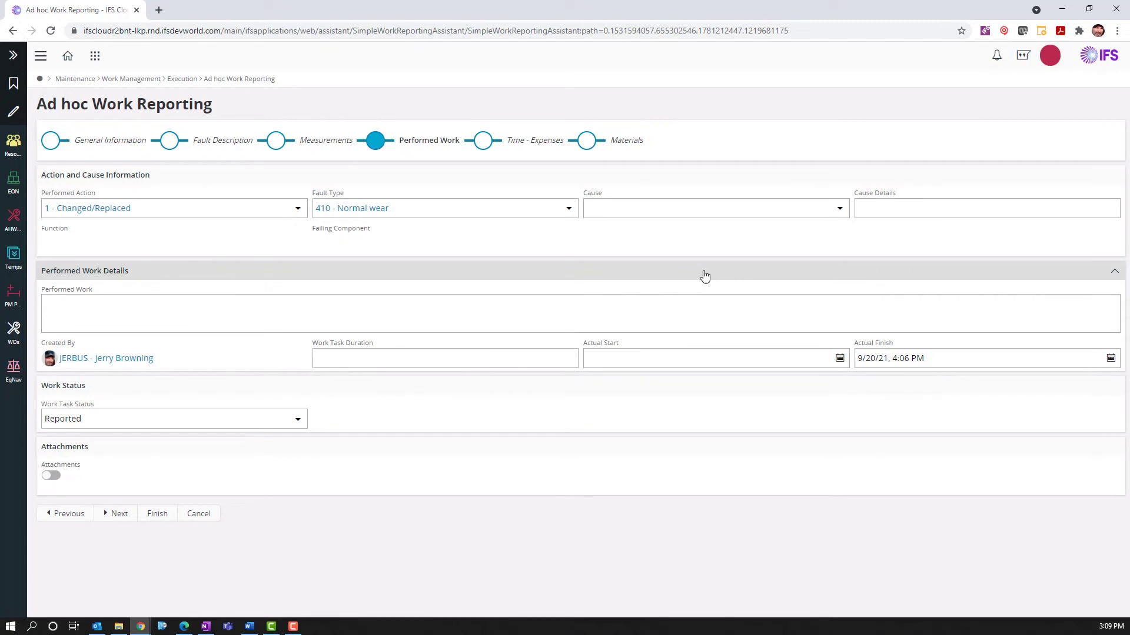
- Describe the work as 'Rebuilt water pump', lasting 3 hours, with work task status Reported
{"action": "left_click", "coordinate": [96, 311]}
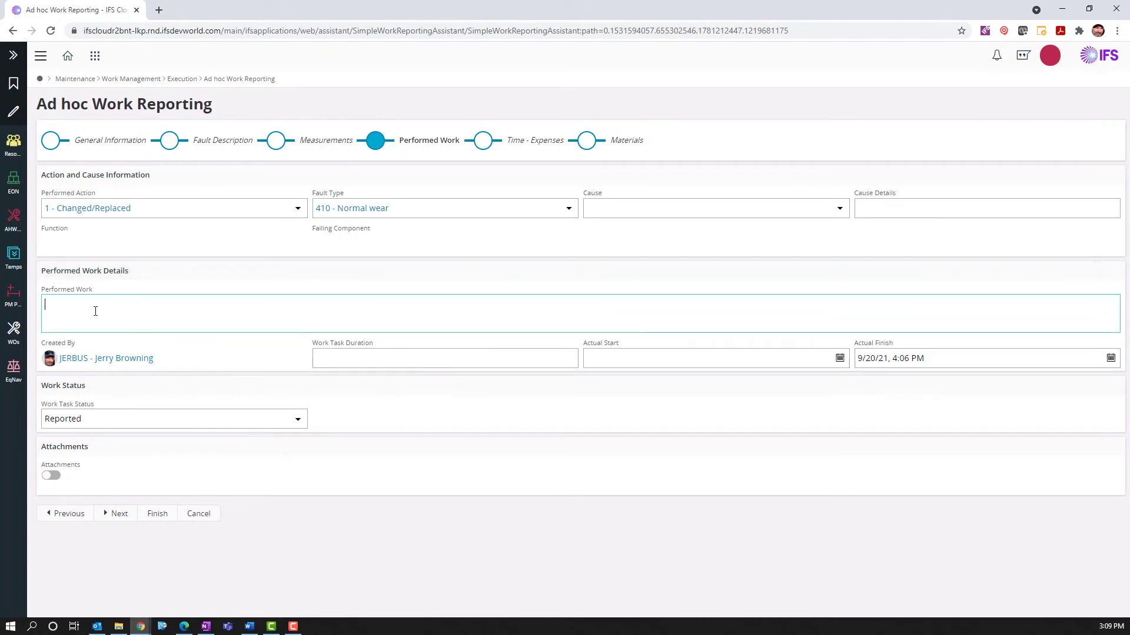
{"action": "type", "text": "Rebuilt water pump"}
{"action": "left_click", "coordinate": [541, 361]}
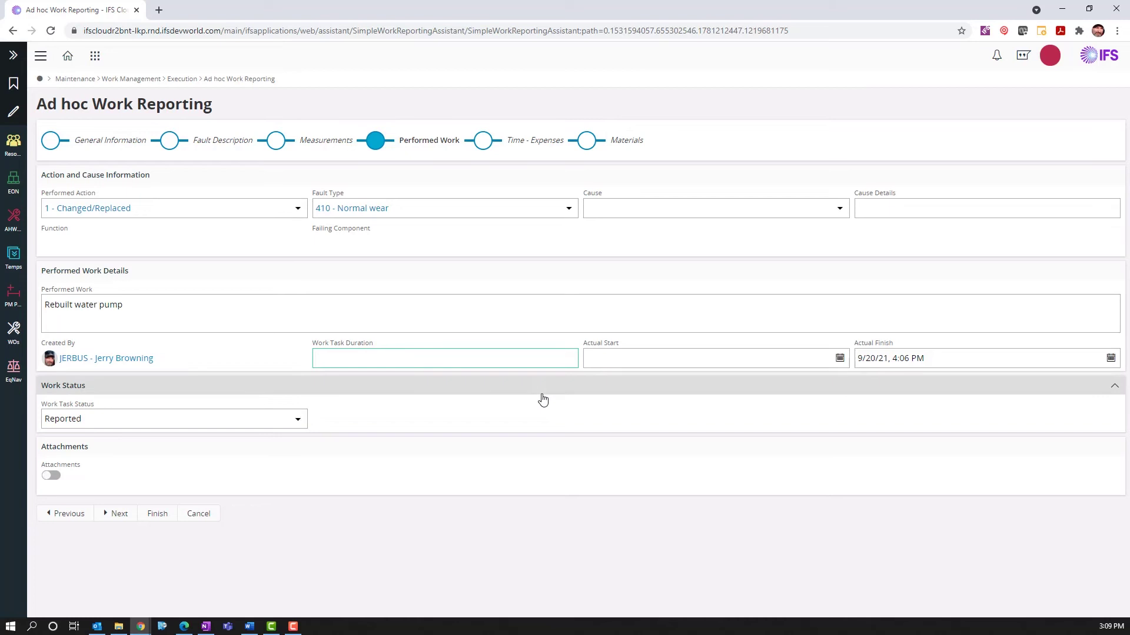
{"action": "type", "text": "3"}
{"action": "left_click", "coordinate": [633, 356]}
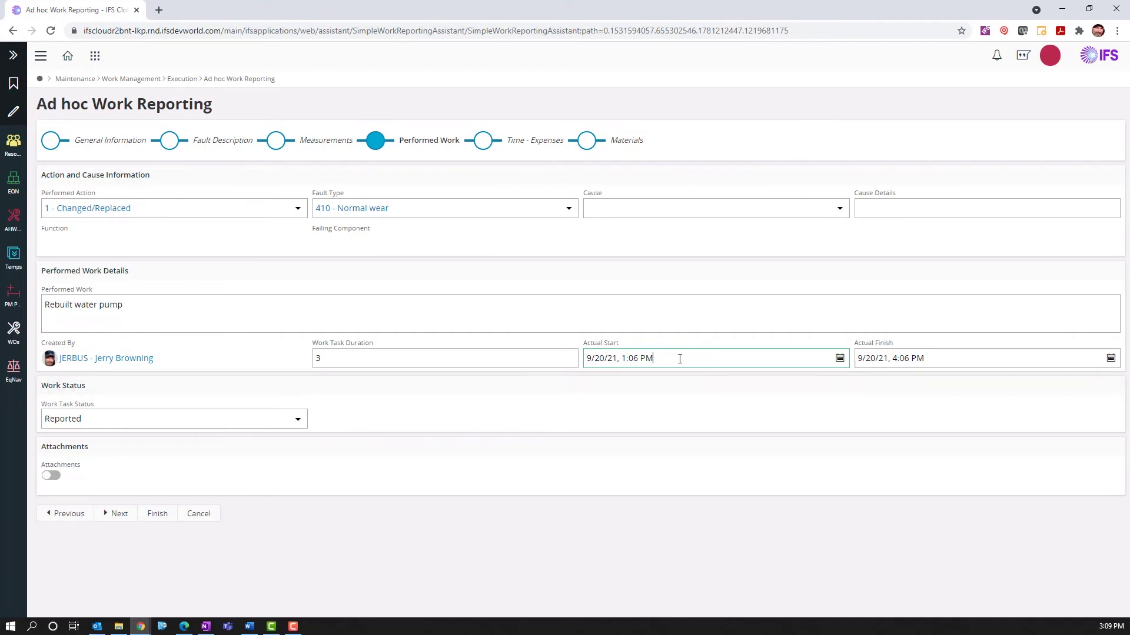
{"action": "left_click", "coordinate": [299, 424]}
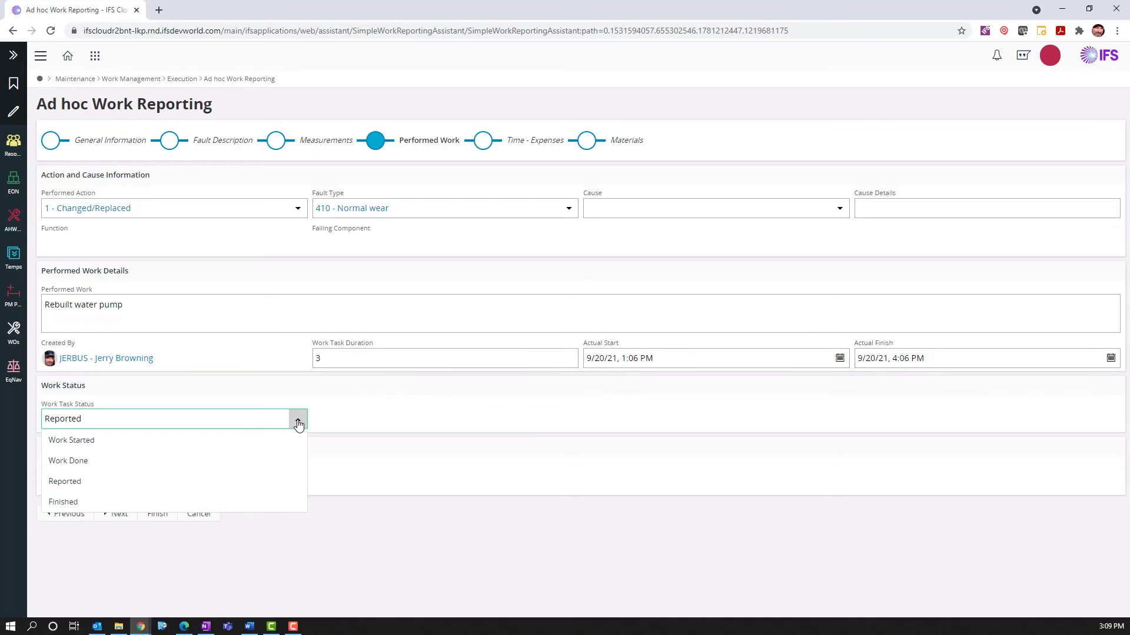
{"action": "left_click", "coordinate": [375, 410]}
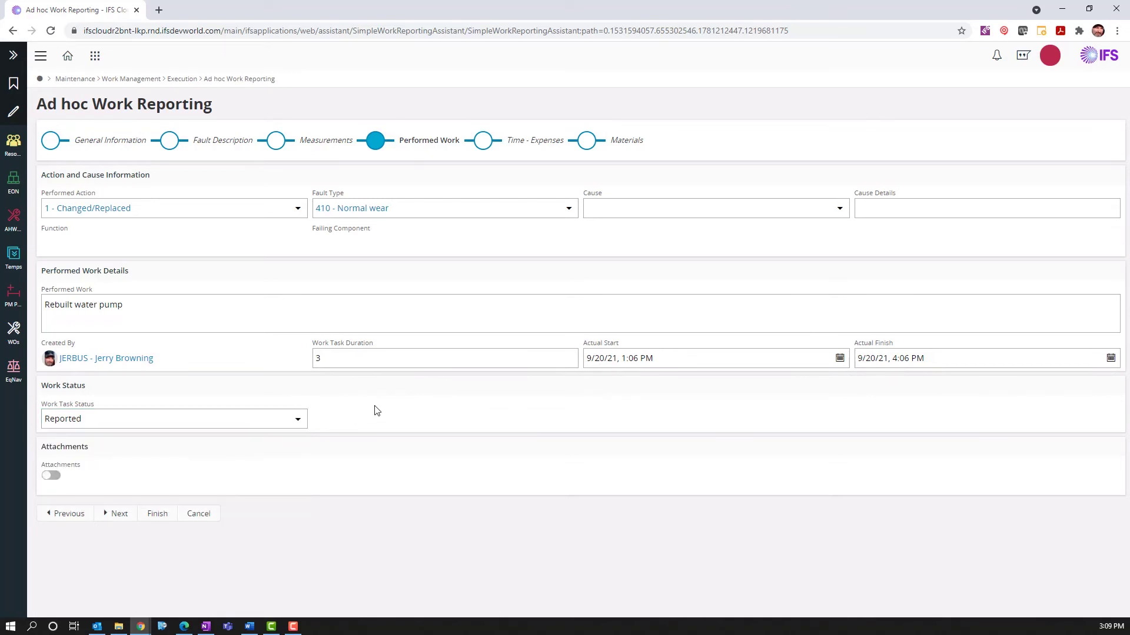
- Add a 3-hour Person time line for the Electrician resource group, then continue to Materials
{"action": "left_click", "coordinate": [119, 514]}
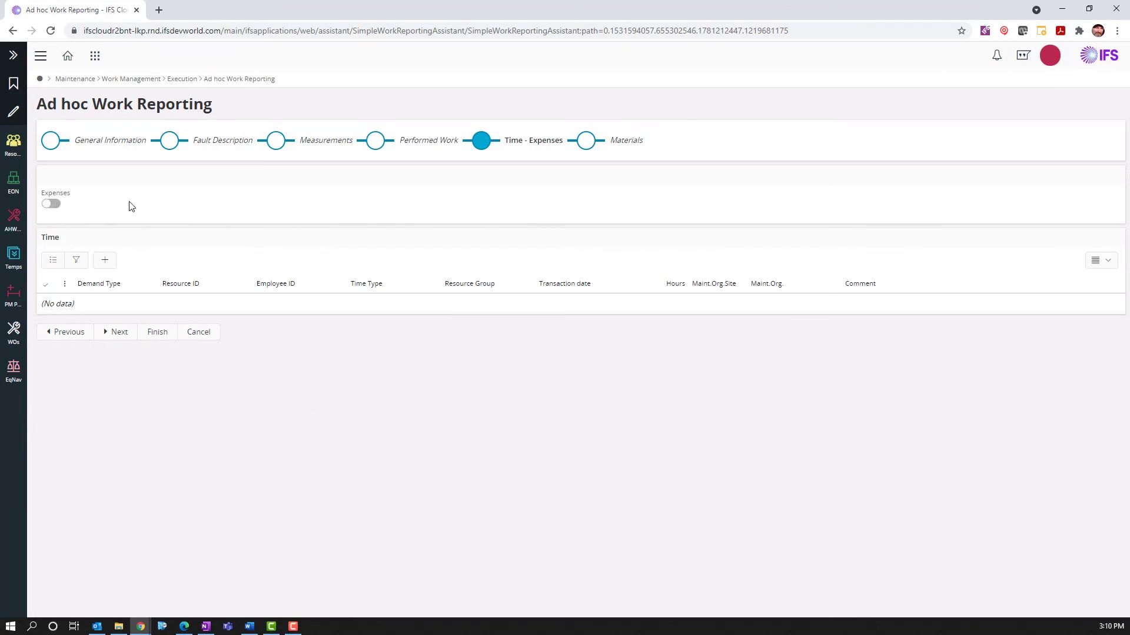
{"action": "left_click", "coordinate": [115, 260]}
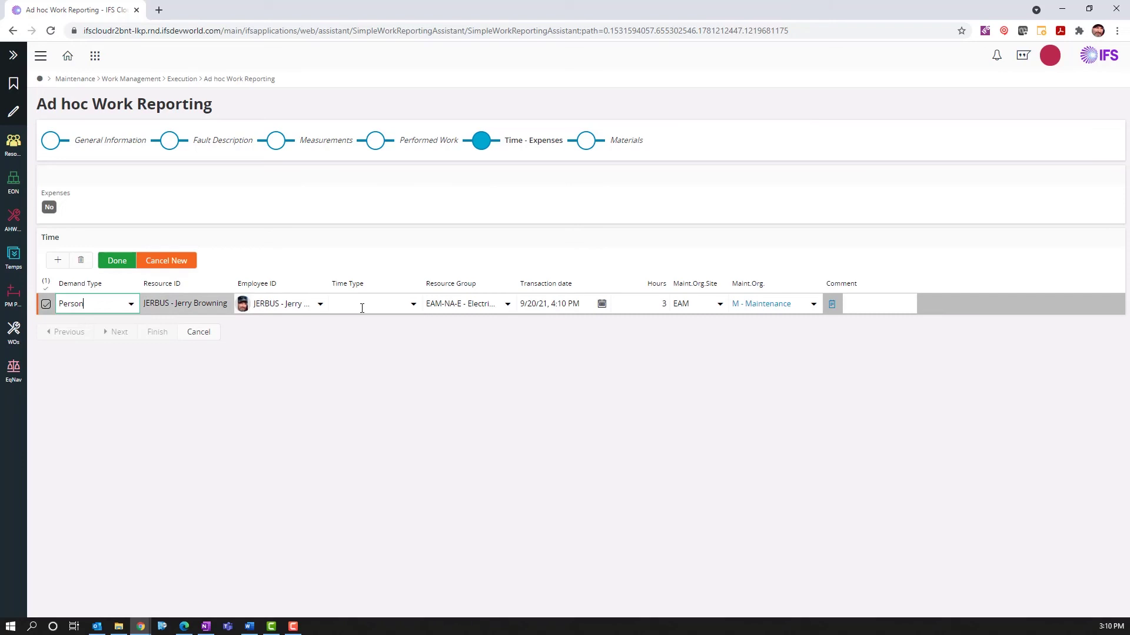
{"action": "left_click", "coordinate": [118, 263]}
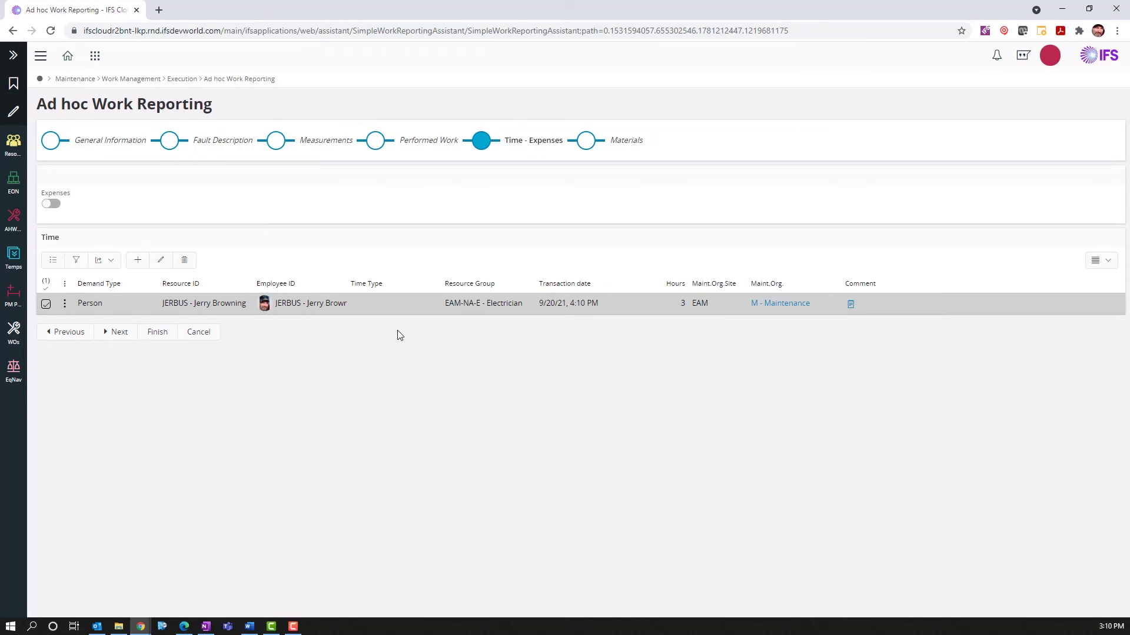
{"action": "left_click", "coordinate": [119, 333]}
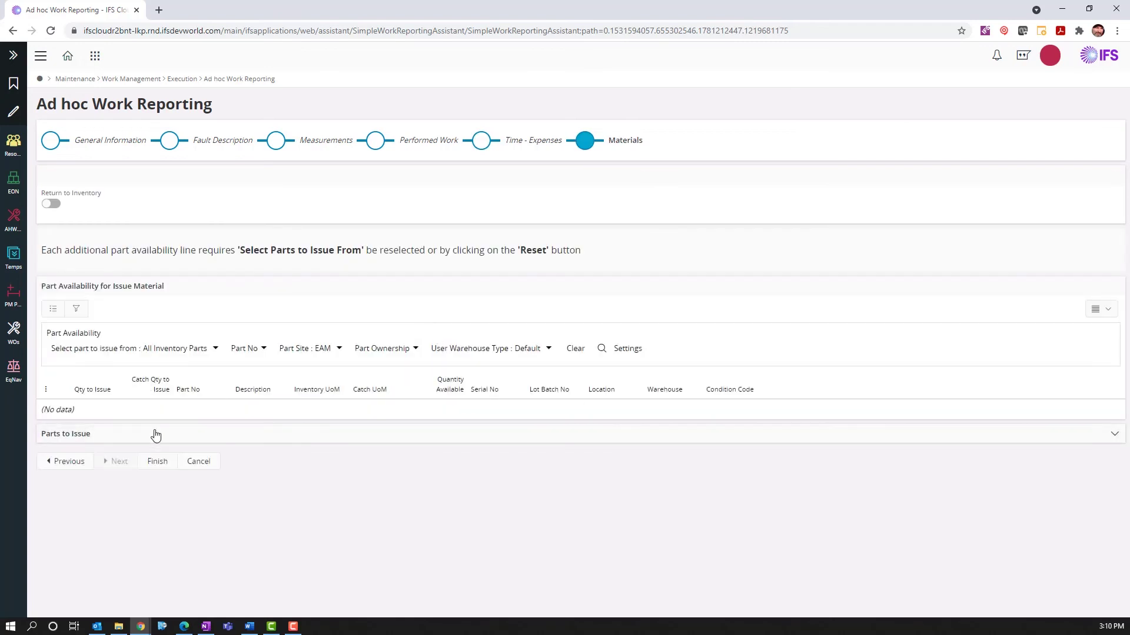
- In Parts to Issue, filter availability to all warehouse types and part number SP-02
{"action": "left_click", "coordinate": [197, 441]}
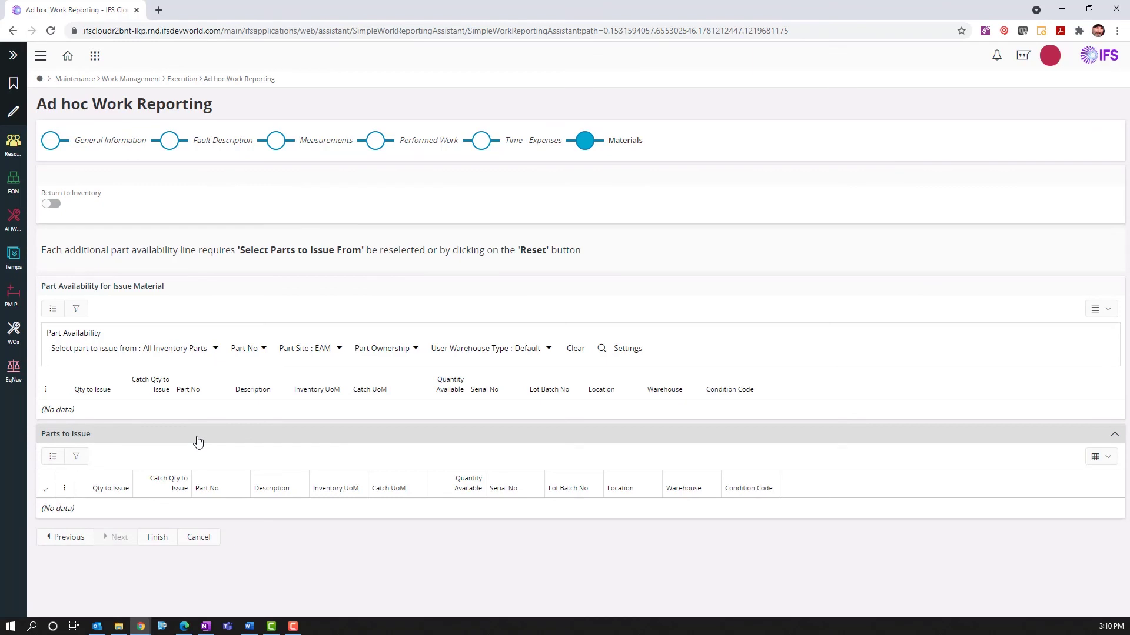
{"action": "left_click", "coordinate": [217, 350]}
{"action": "left_click", "coordinate": [153, 388]}
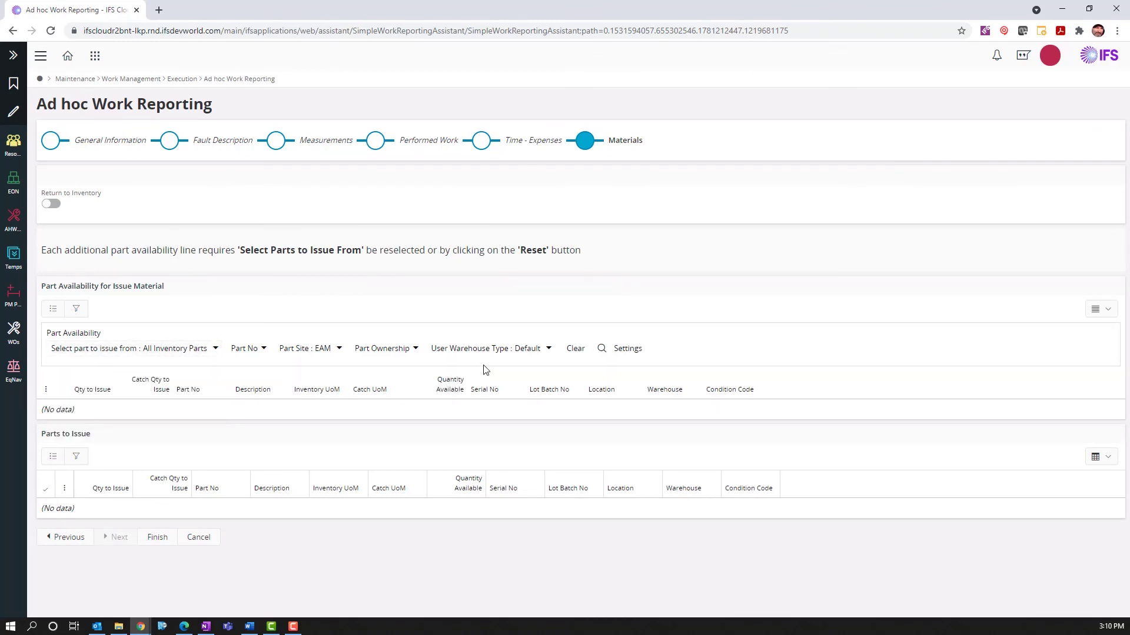
{"action": "left_click", "coordinate": [546, 350]}
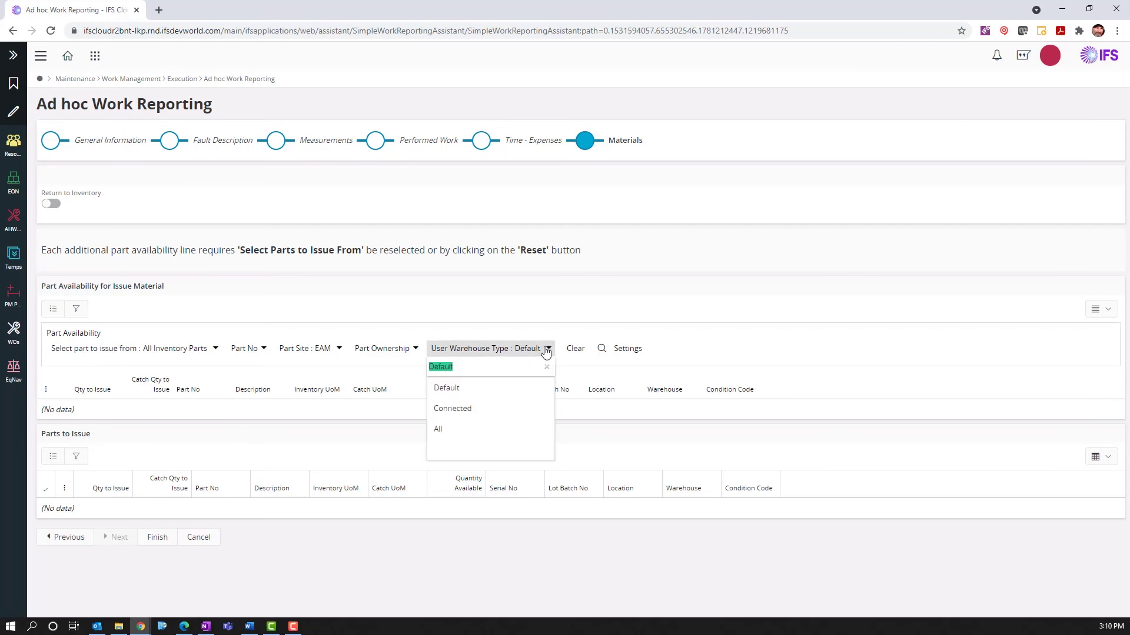
{"action": "left_click", "coordinate": [492, 434]}
{"action": "left_click", "coordinate": [265, 351]}
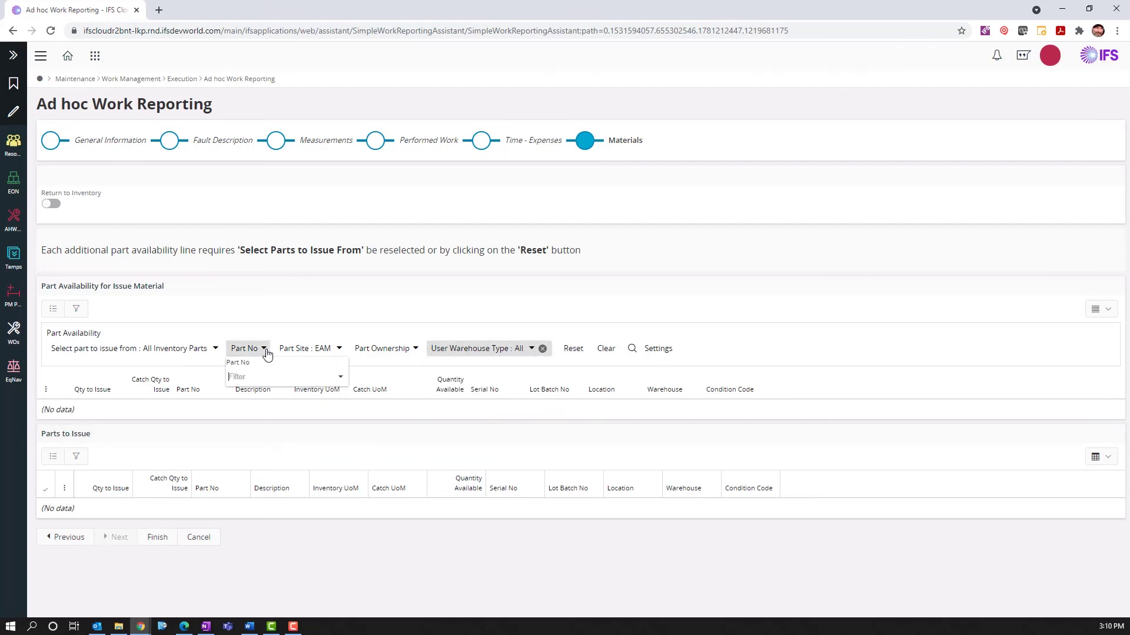
{"action": "left_click", "coordinate": [340, 377]}
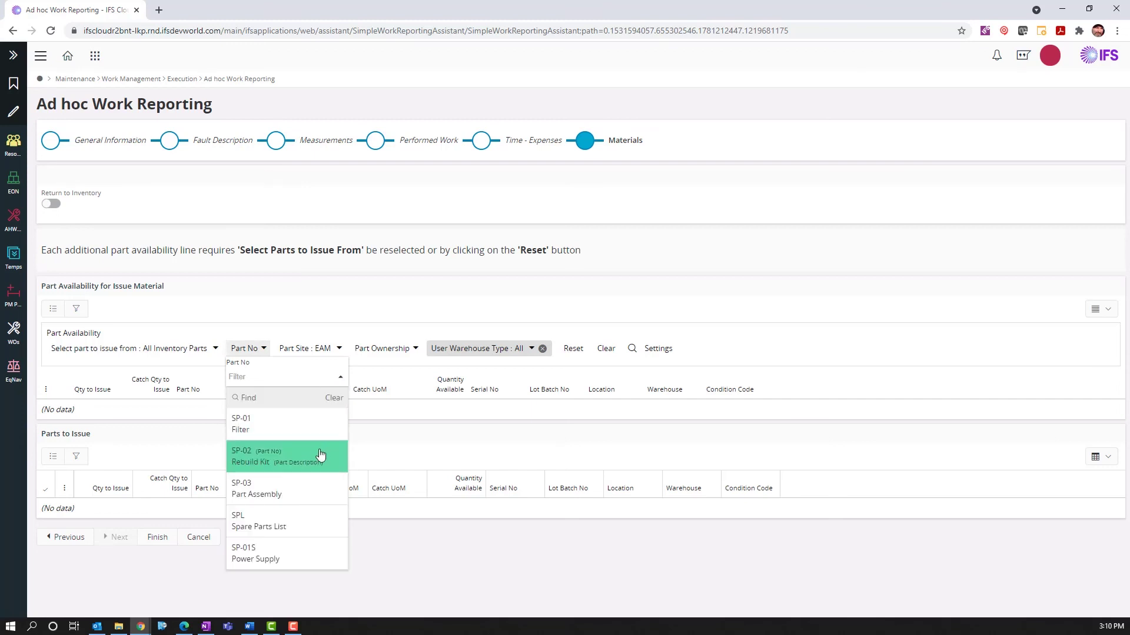
{"action": "left_click", "coordinate": [321, 455]}
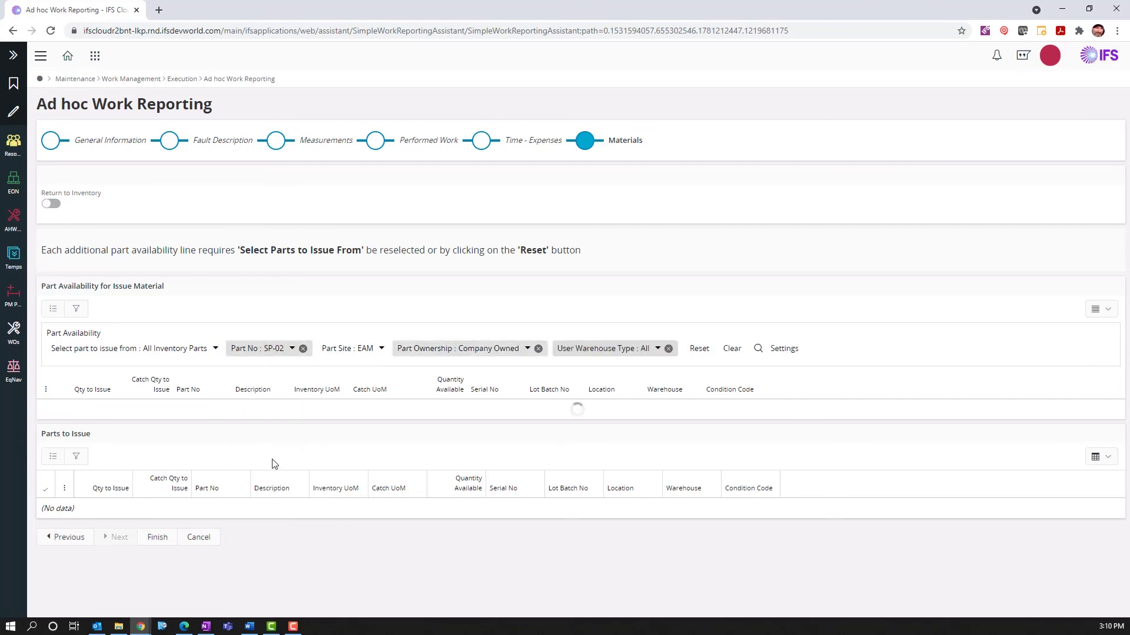
- Add 1 EA of the SP-02 Rebuild Kit to the parts to issue
{"action": "left_click", "coordinate": [84, 410]}
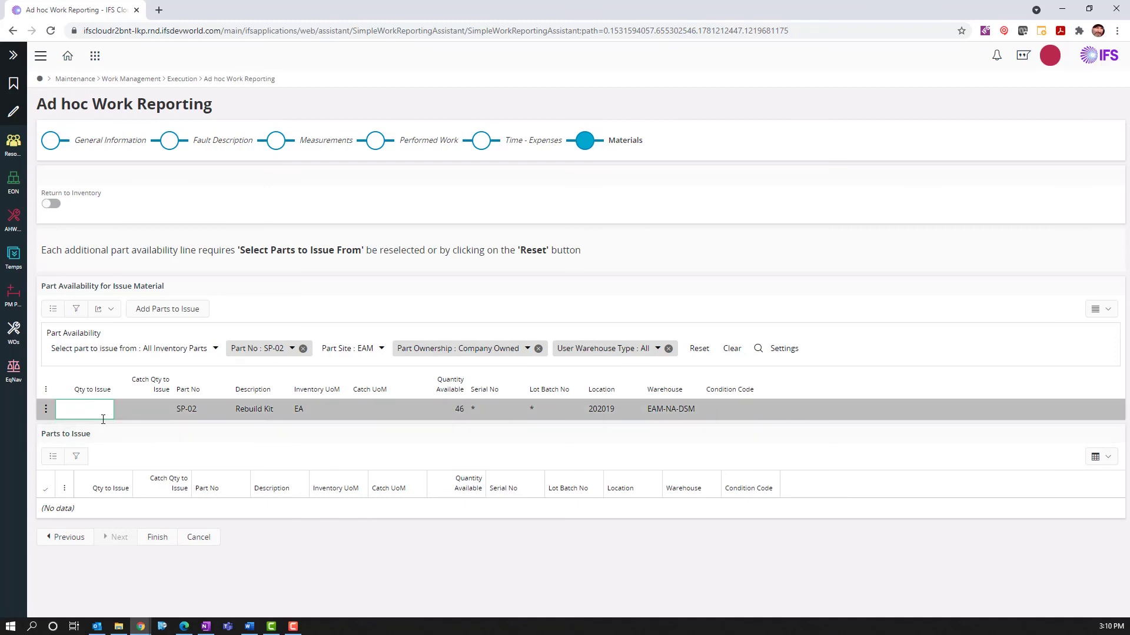
{"action": "type", "text": "1"}
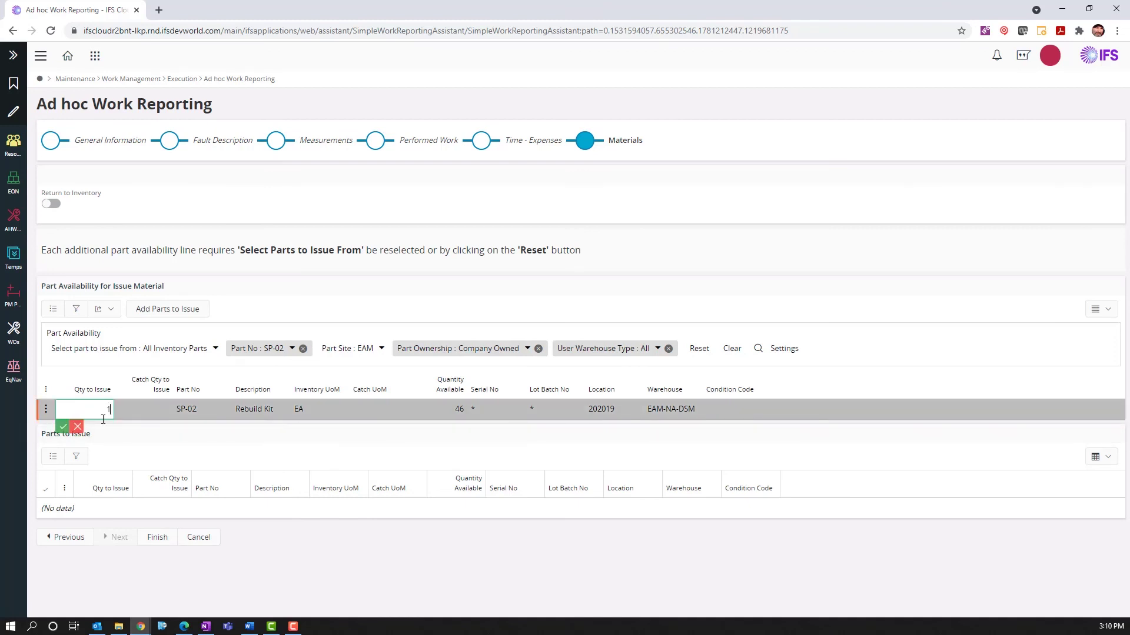
{"action": "left_click", "coordinate": [65, 426]}
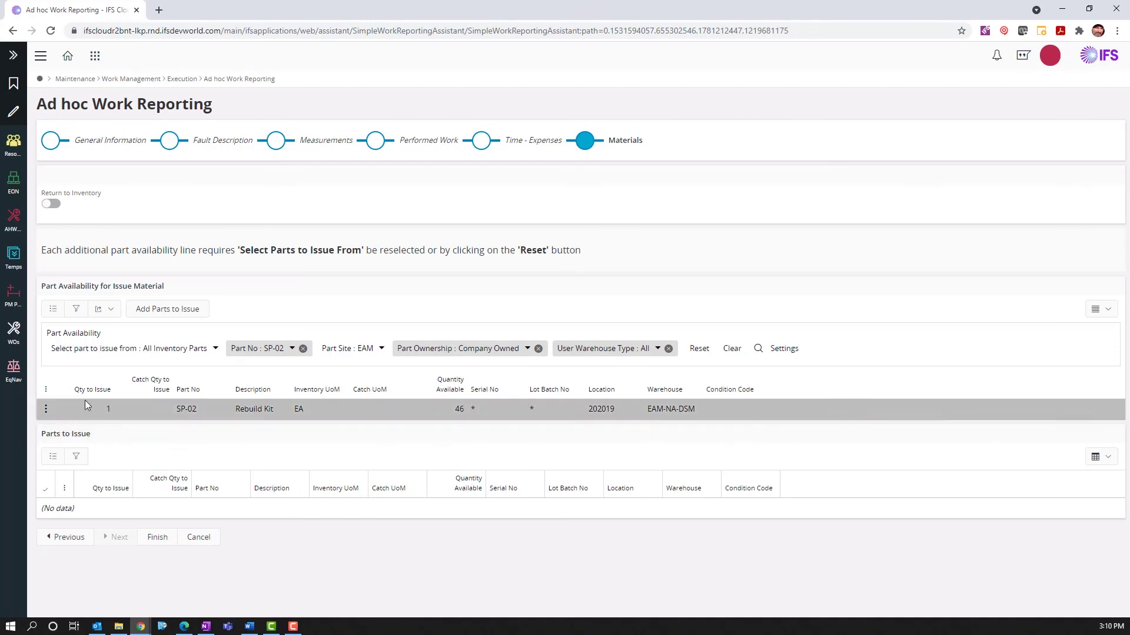
{"action": "left_click", "coordinate": [186, 311]}
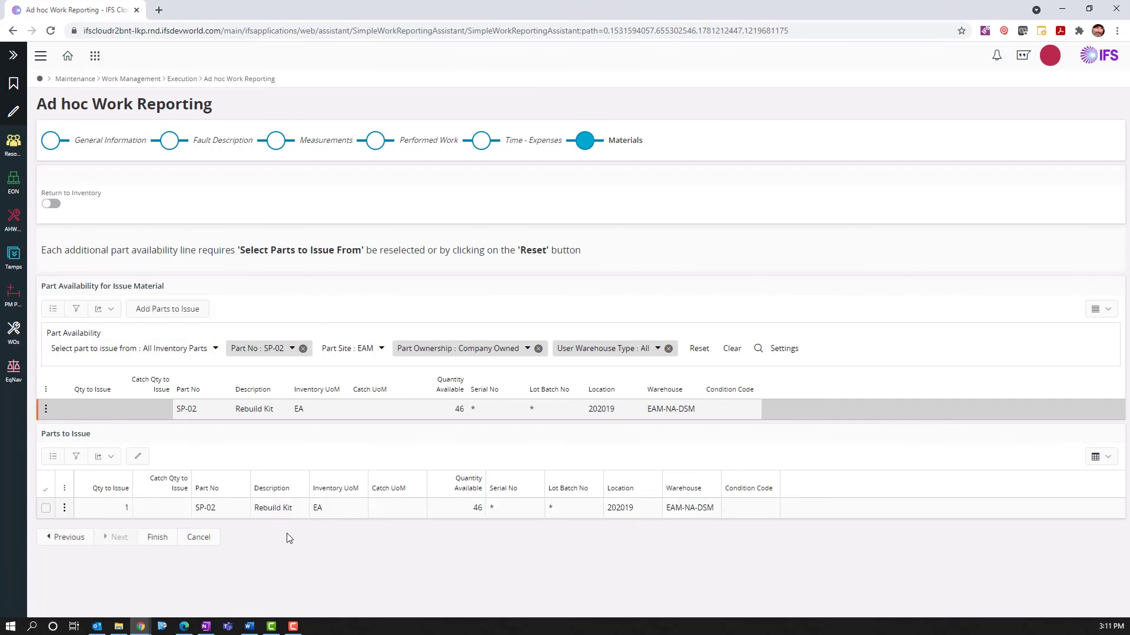
{"action": "left_click", "coordinate": [157, 537]}
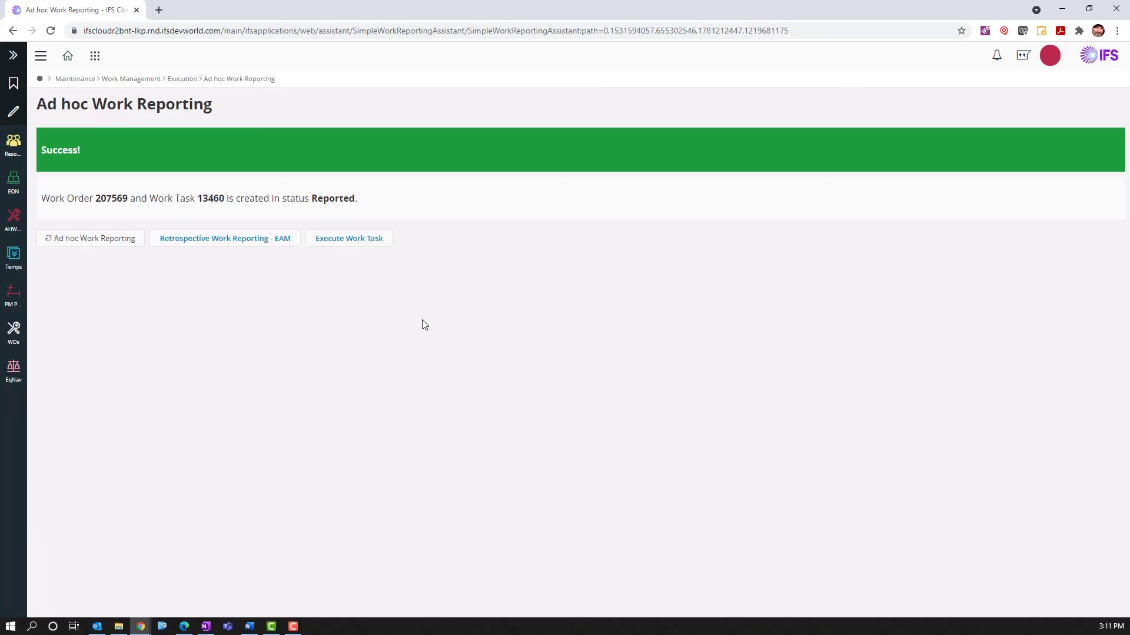